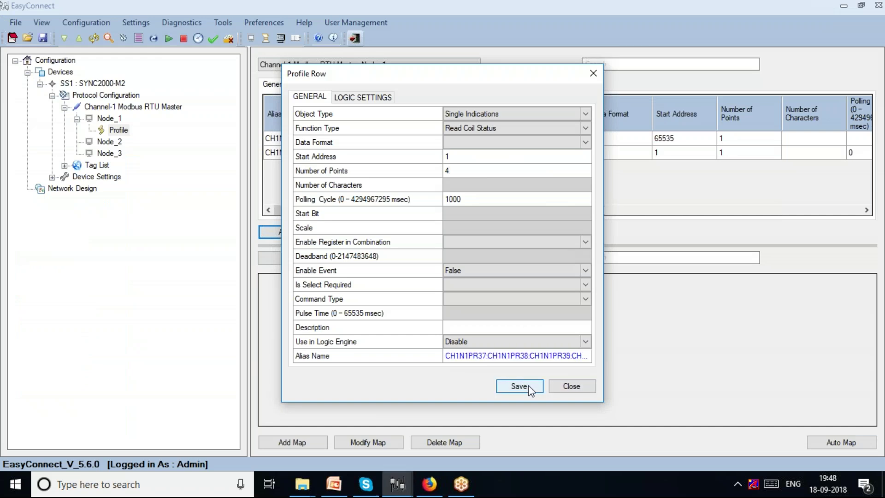
Save the four-coil Read Coil Status row and start a blank profile row, consulting the training slide
left_click(592, 78)
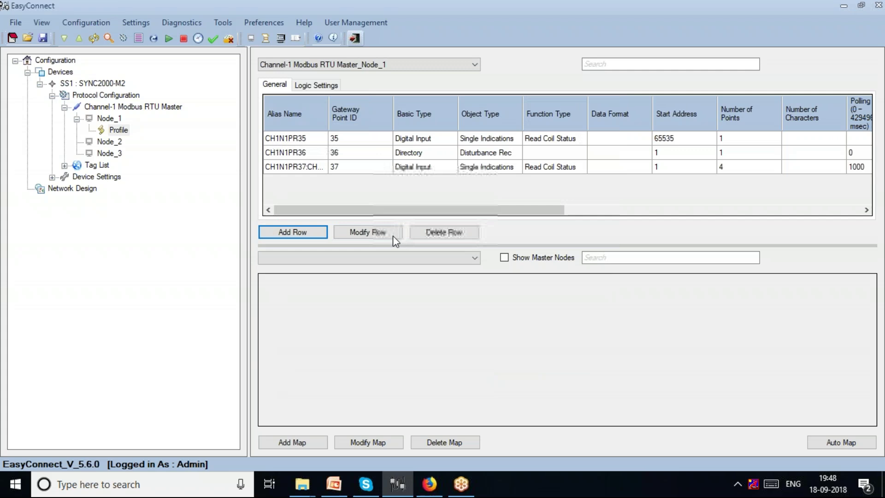
left_click(312, 234)
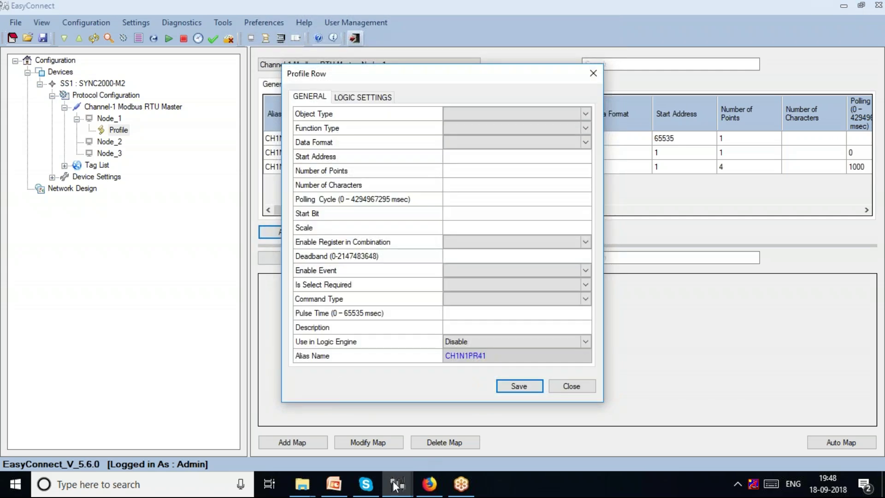
left_click(335, 491)
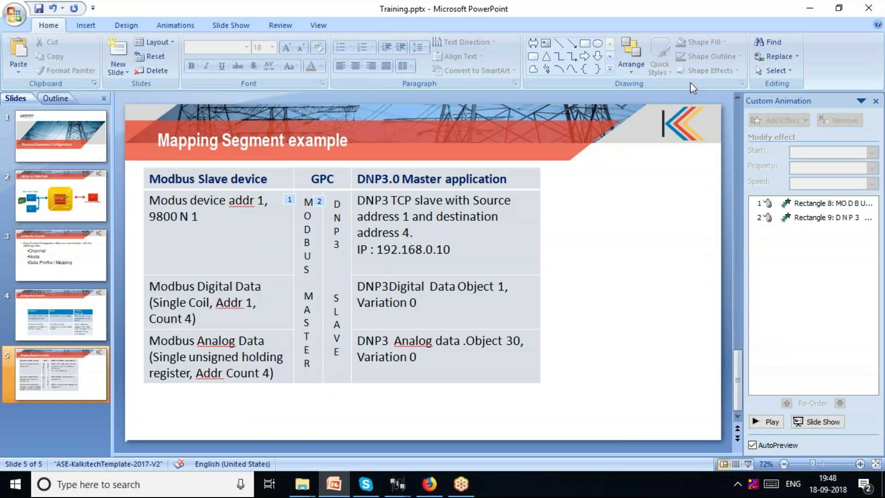
left_click(808, 10)
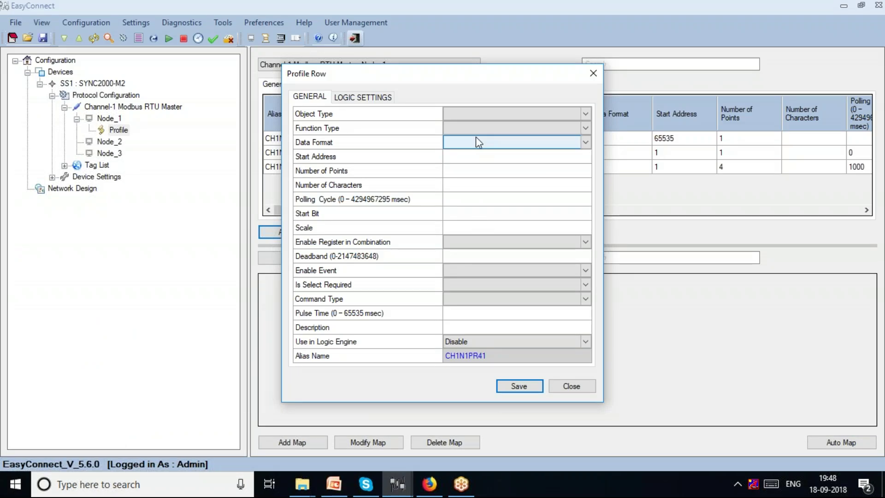
Add an Analog Inputs row: Read Holding Register, Unsigned Single Register, start address 1, 4 points
left_click(468, 110)
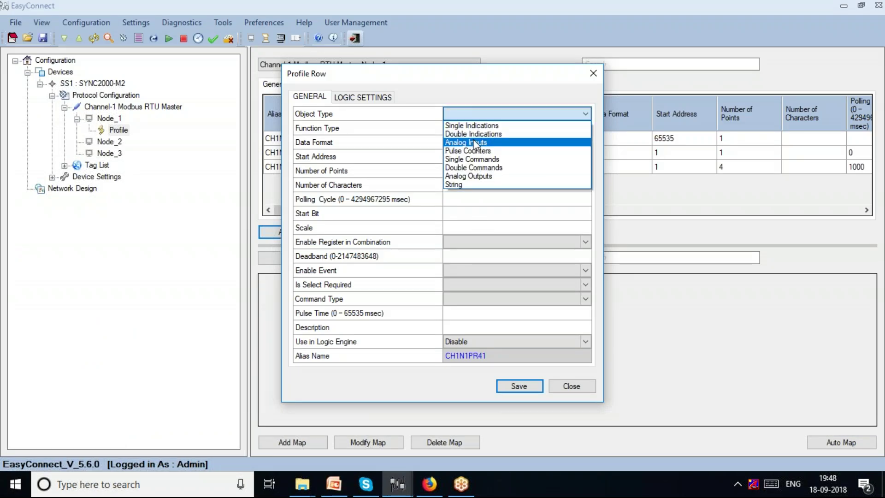
left_click(474, 143)
left_click(460, 128)
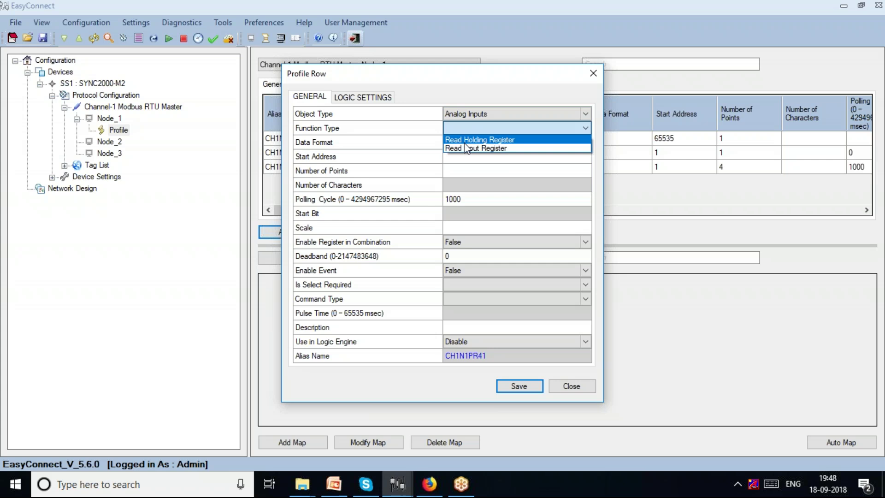
left_click(464, 141)
left_click(464, 143)
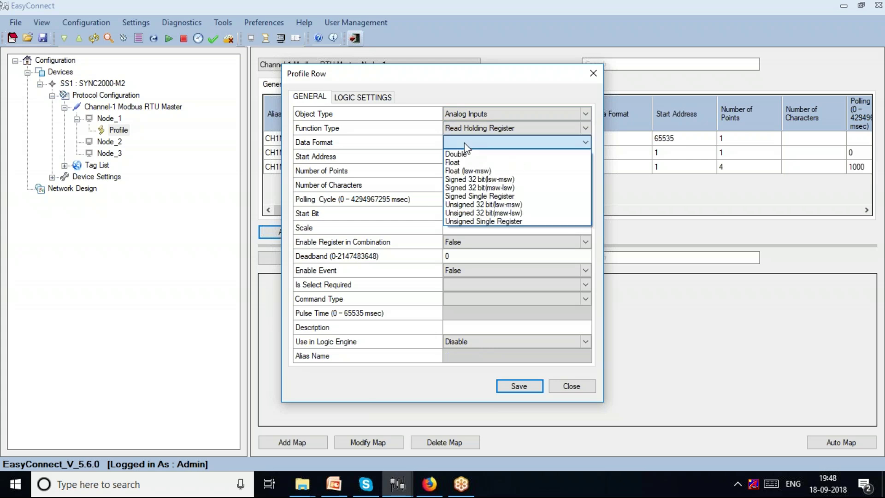
left_click(483, 221)
left_click(462, 157)
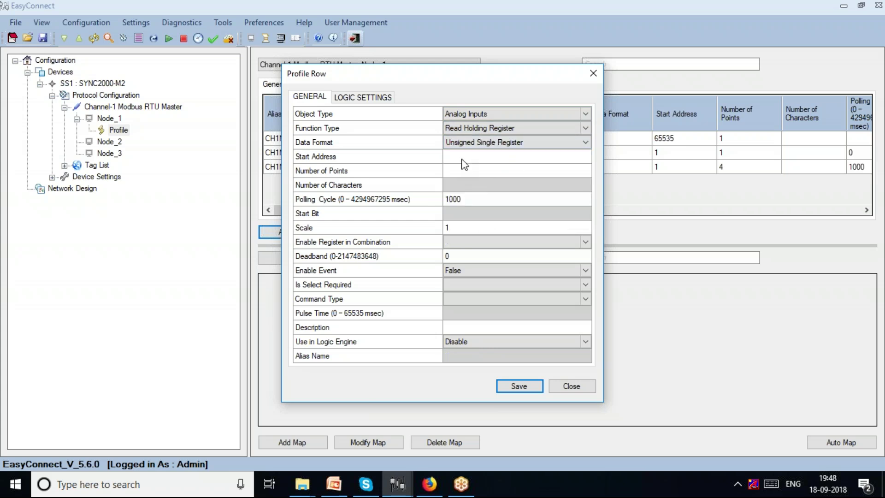
type("1")
type("4")
left_click(535, 386)
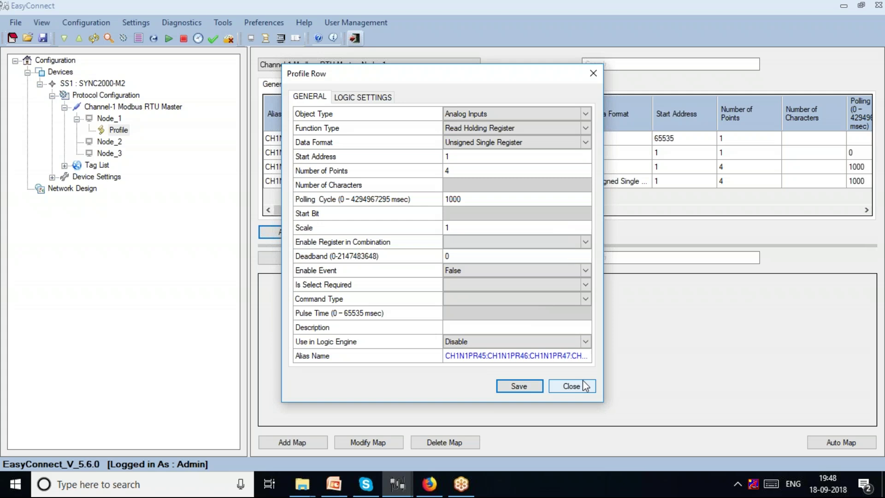
left_click(581, 385)
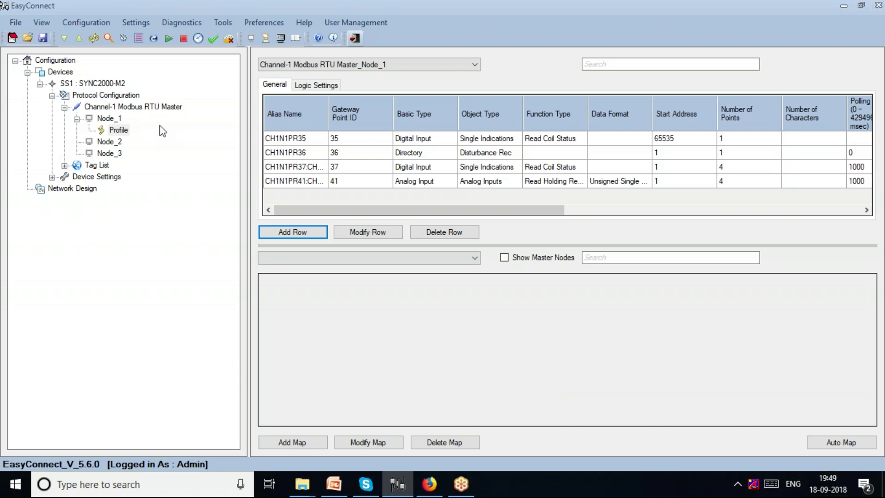
Add a DNP TCP slave channel under Protocol Configuration
left_click(124, 96)
right_click(124, 98)
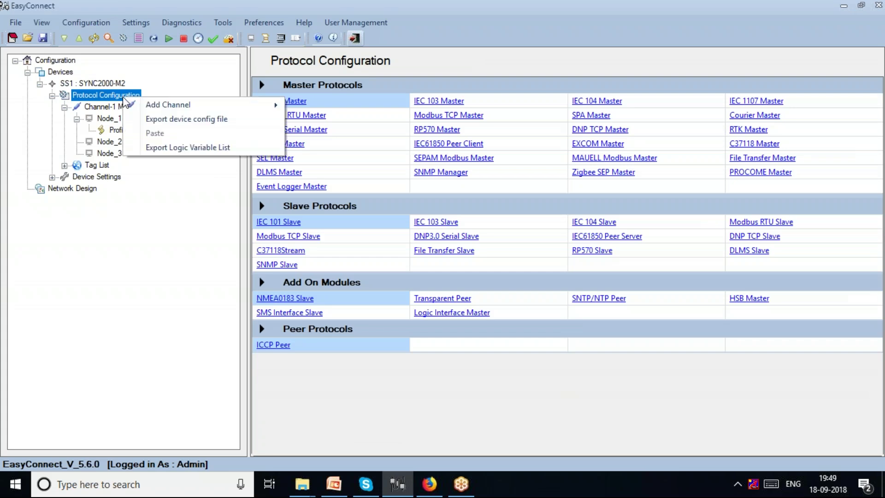
mouse_move(184, 112)
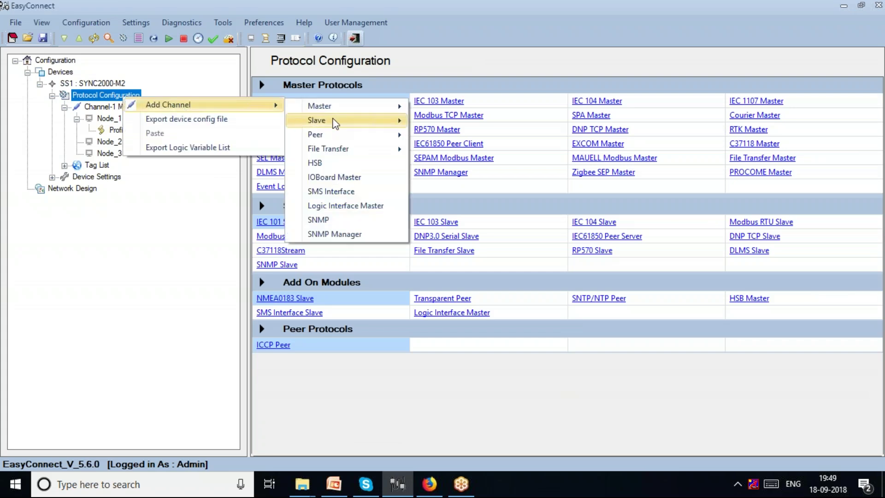
mouse_move(368, 120)
mouse_move(461, 136)
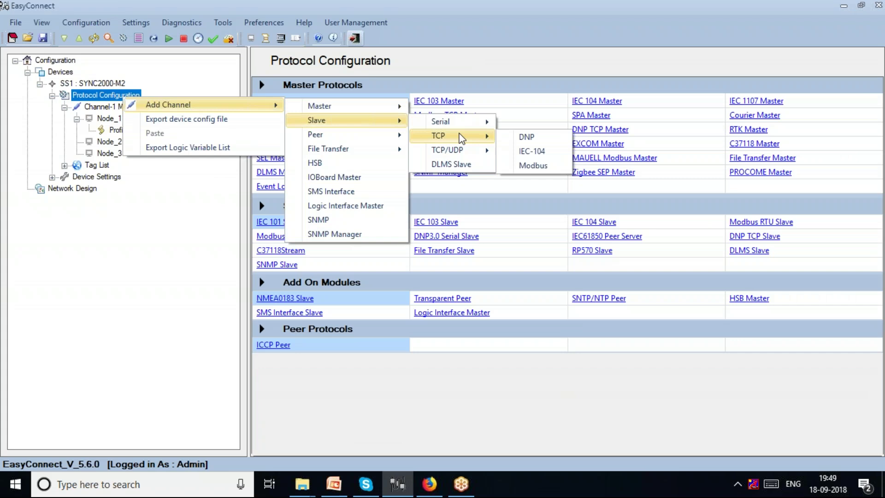
left_click(509, 139)
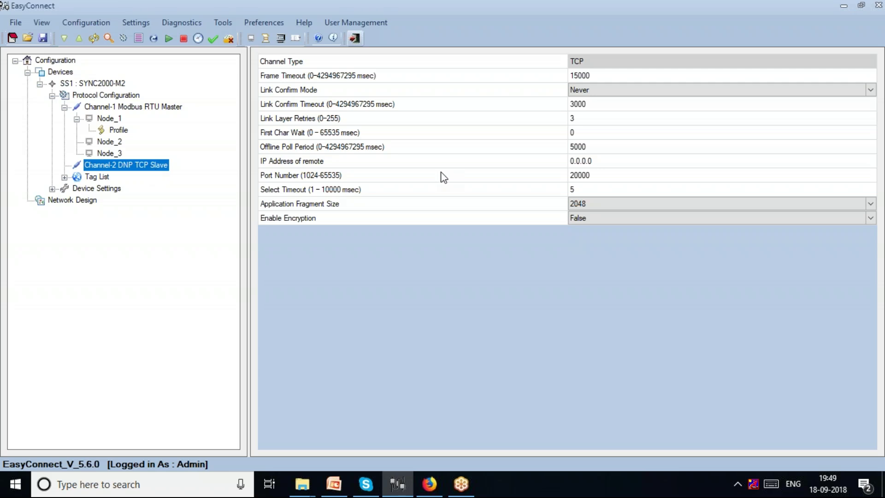
Set the channel's remote IP address to 192.168.0.10
left_click(611, 162)
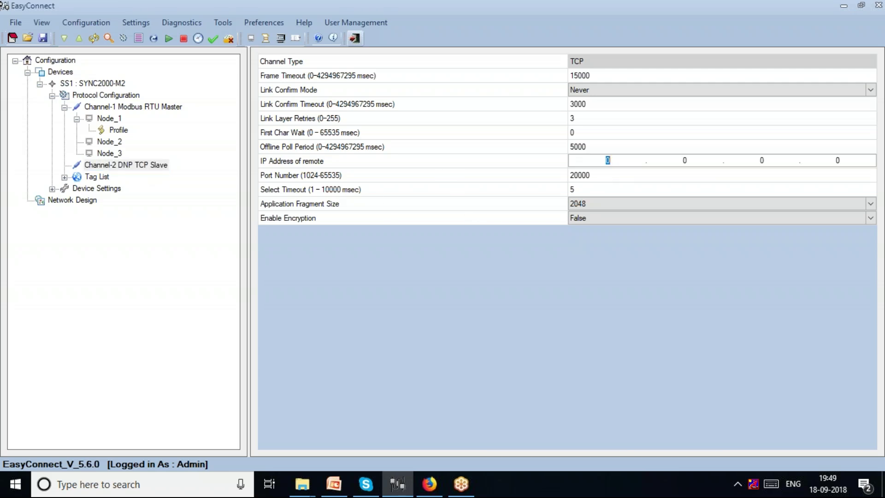
type("192.168.0.10")
key("Tab")
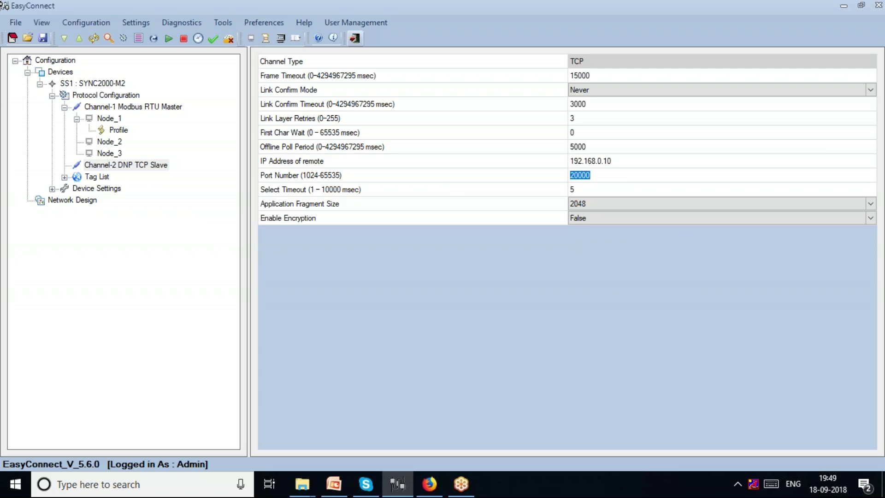
right_click(147, 168)
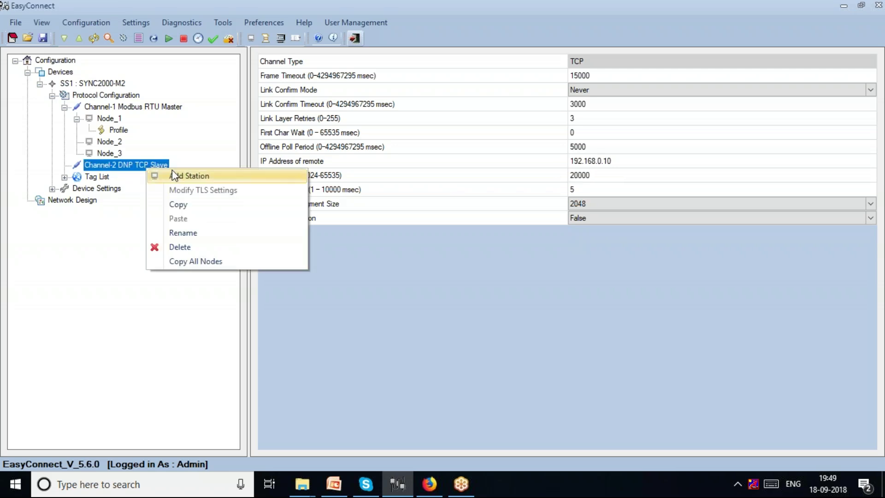
Add station Node_4 under Channel-2 DNP TCP Slave and check the training slide
left_click(172, 176)
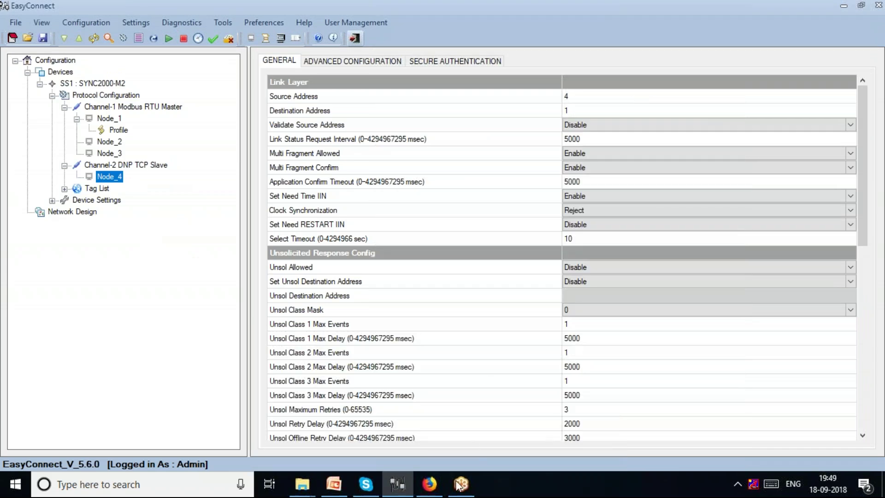
left_click(334, 484)
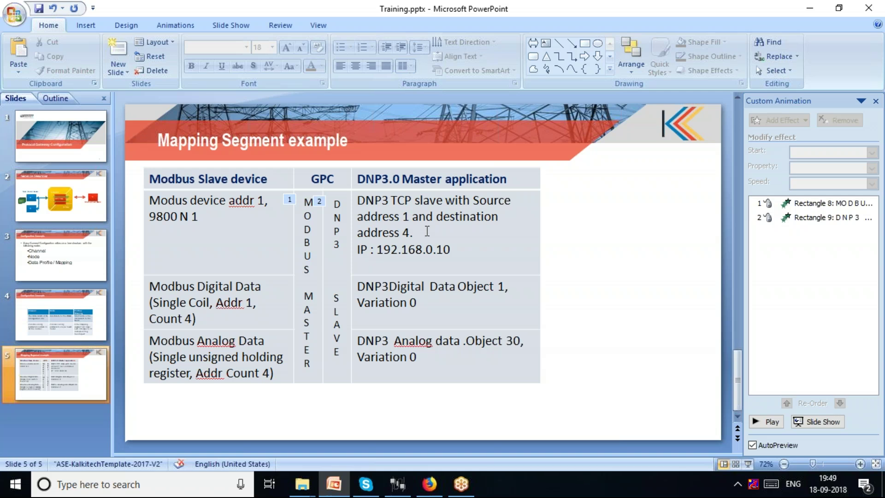
left_click(807, 8)
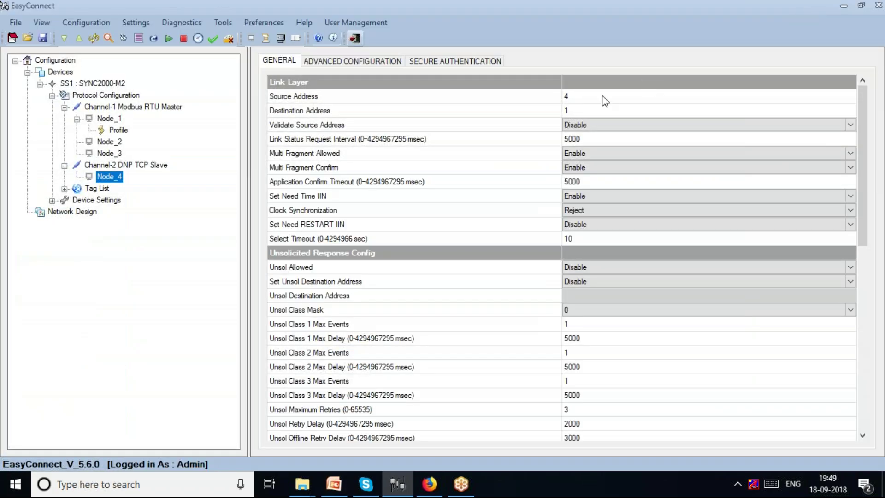
Give Node_4 source address 1 and destination address 4
left_click(588, 100)
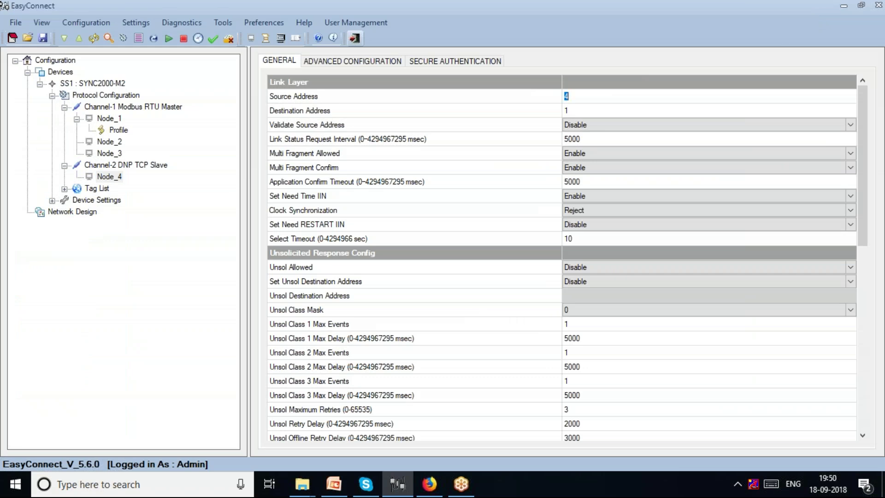
type("1")
left_click(600, 115)
type("4")
left_click(119, 179)
Return to Node_1's profile table and select the CH1N1PR37 digital row
left_click(119, 131)
left_click(377, 170)
left_click(367, 260)
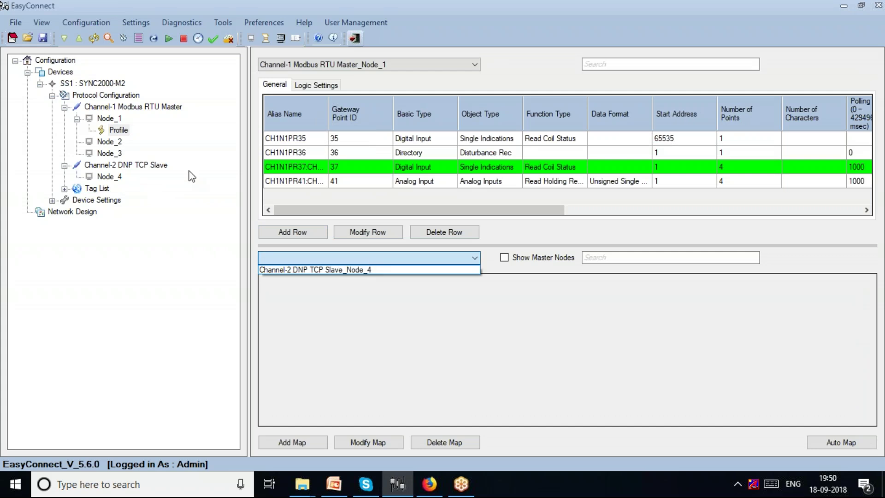
Choose Channel-2 DNP TCP Slave_Node_4 as the destination node for the CH1N1PR37 row
left_click(152, 151)
left_click(302, 253)
left_click(312, 270)
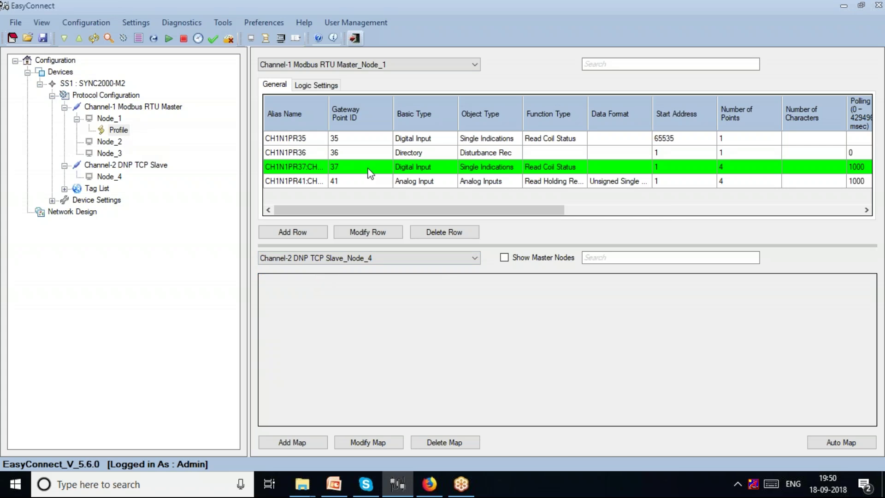
left_click(320, 438)
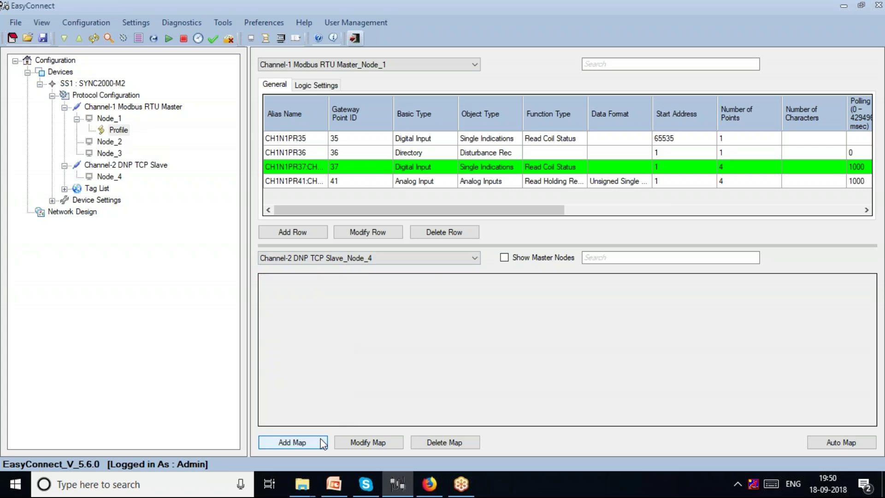
Set the map to Binary Inputs with starting address 1 and 4 points
left_click(463, 180)
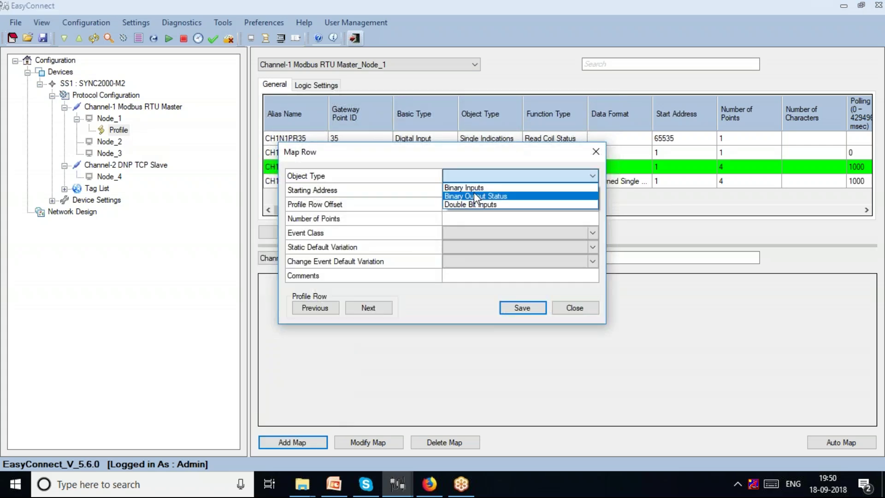
left_click(474, 187)
left_click(466, 203)
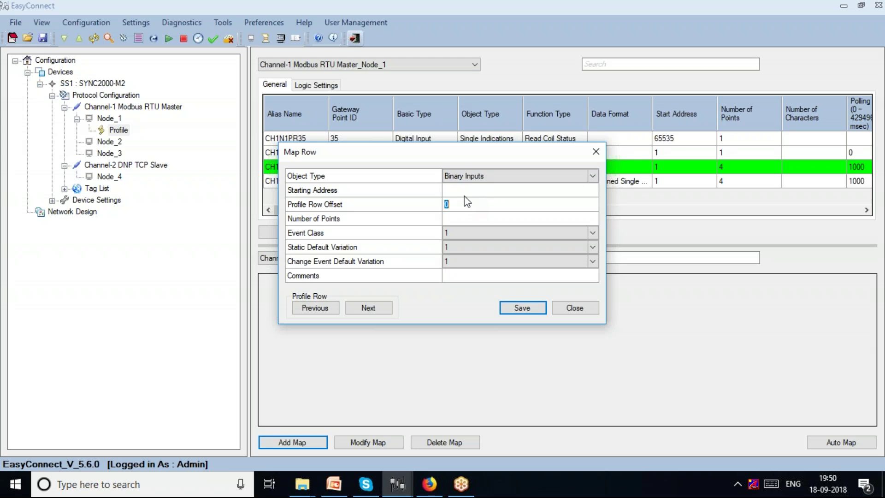
type("1")
left_click(466, 218)
type("4")
Keep both variations at 1, set event class 0, and save the Binary Inputs map
left_click(593, 247)
left_click(593, 248)
left_click(593, 260)
left_click(593, 259)
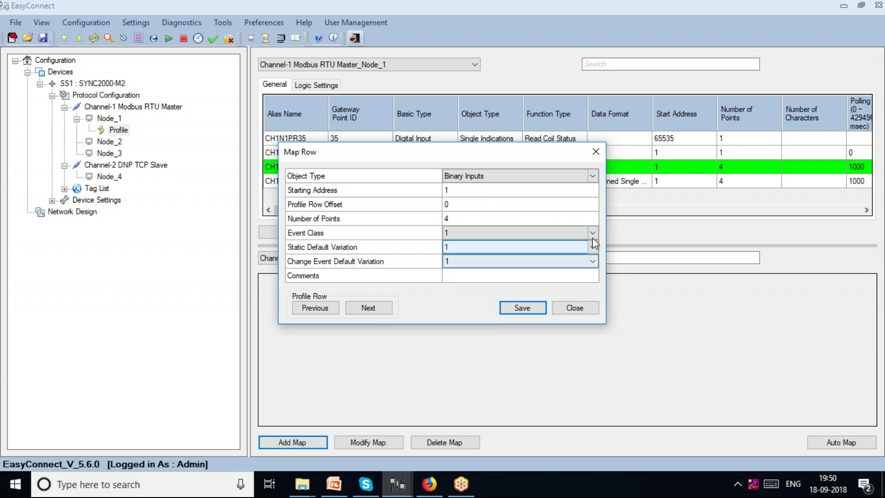
left_click(592, 233)
left_click(551, 246)
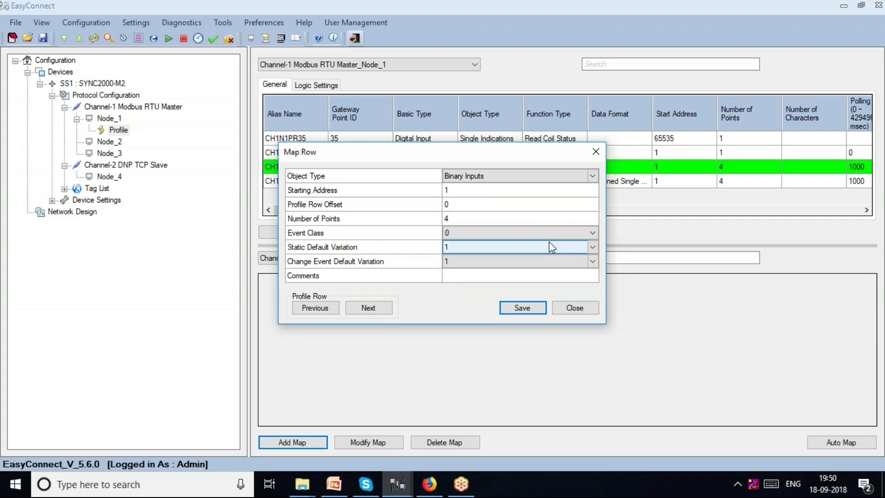
left_click(535, 308)
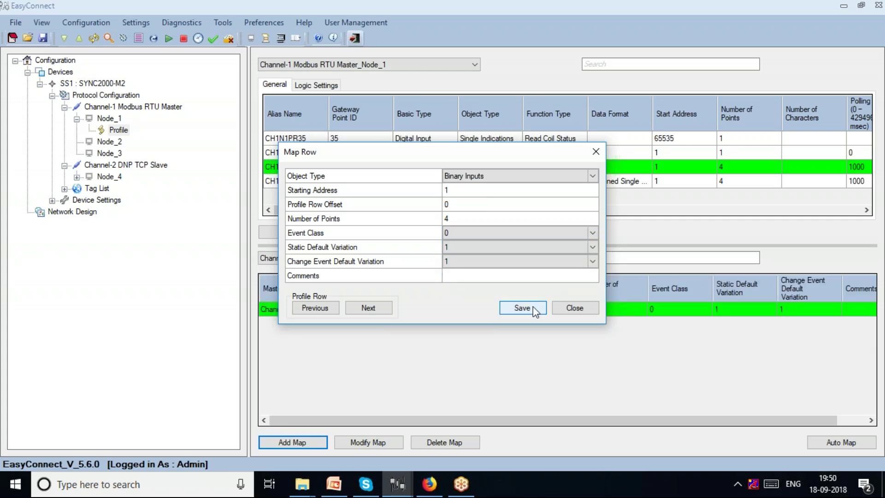
left_click(595, 152)
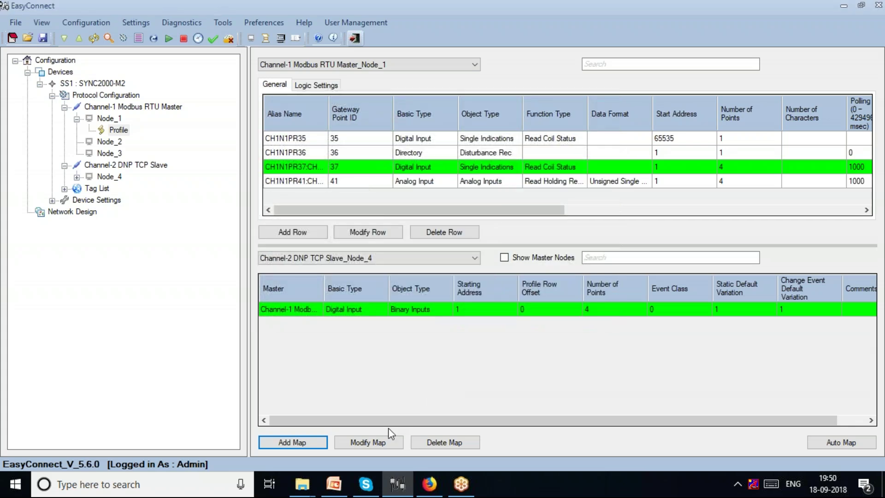
Consult the mapping slide and select the analog profile row CH1N1PR41
left_click(334, 489)
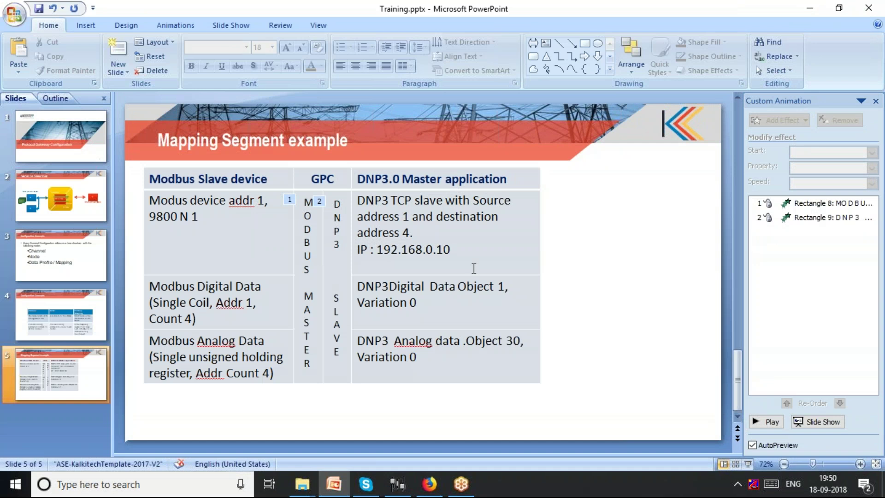
left_click(802, 13)
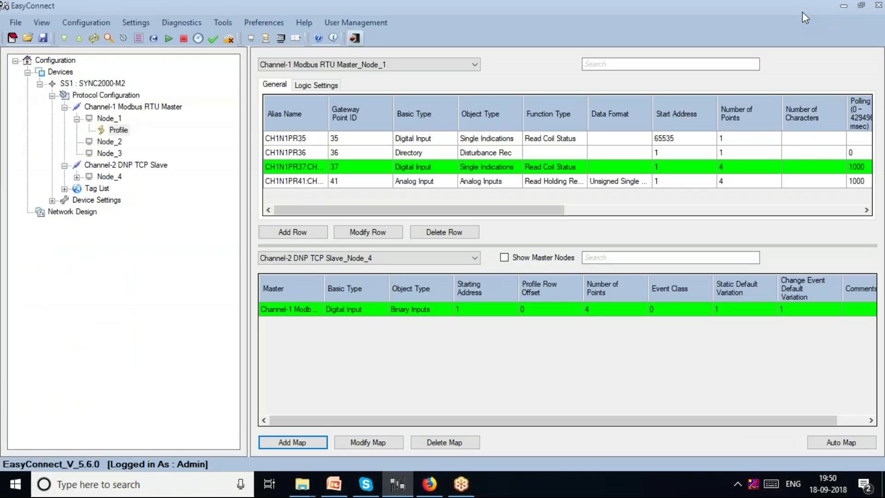
left_click(427, 184)
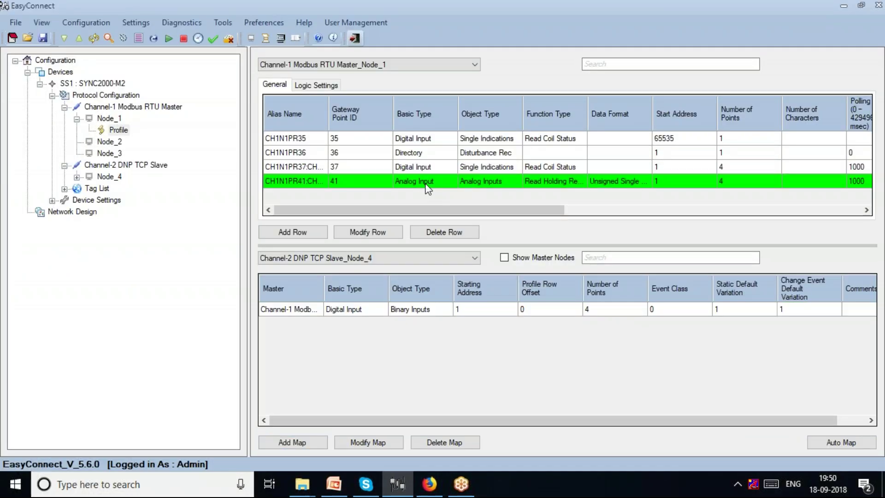
Start a new map for the analog row with object type Analog Inputs, checking the reference slide
left_click(301, 440)
left_click(475, 175)
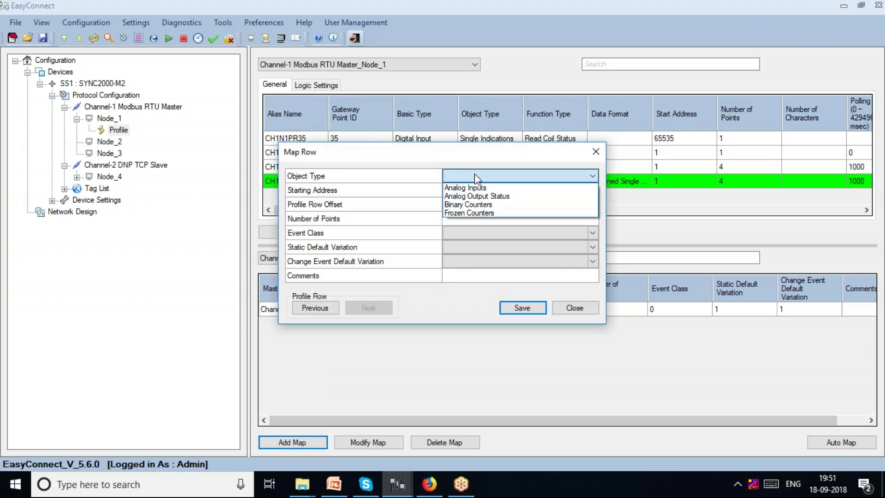
left_click(475, 188)
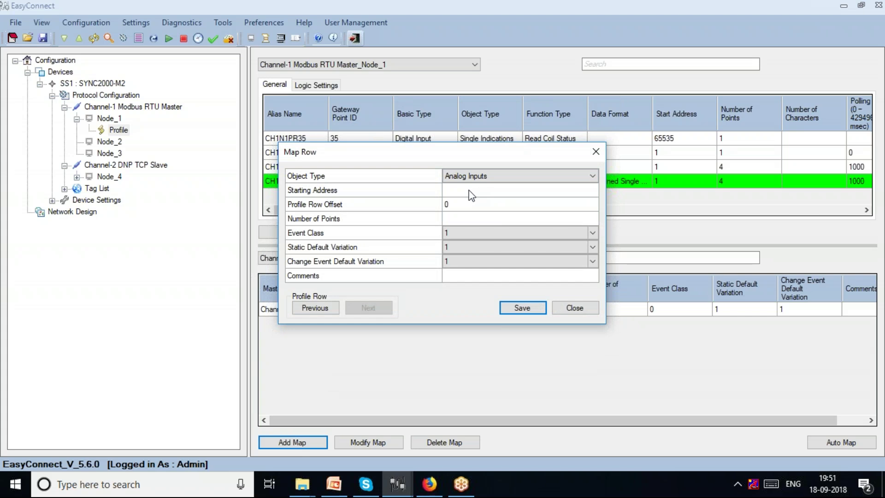
left_click(467, 179)
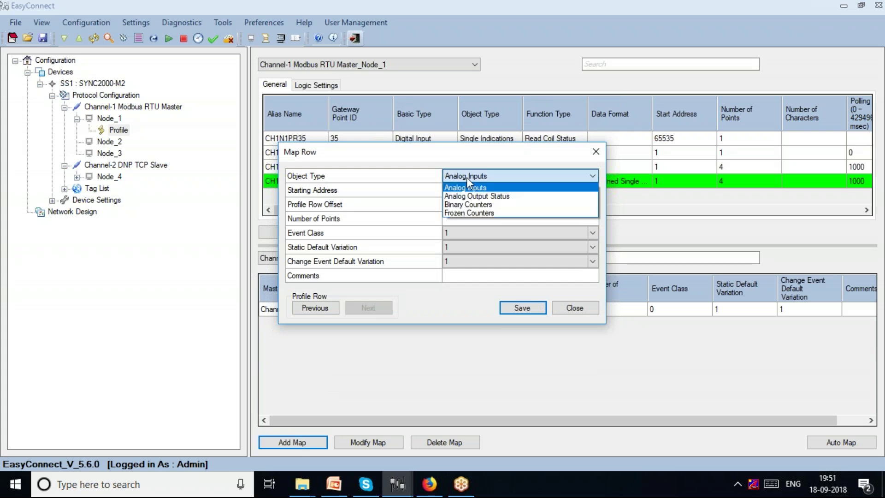
left_click(467, 179)
left_click(467, 190)
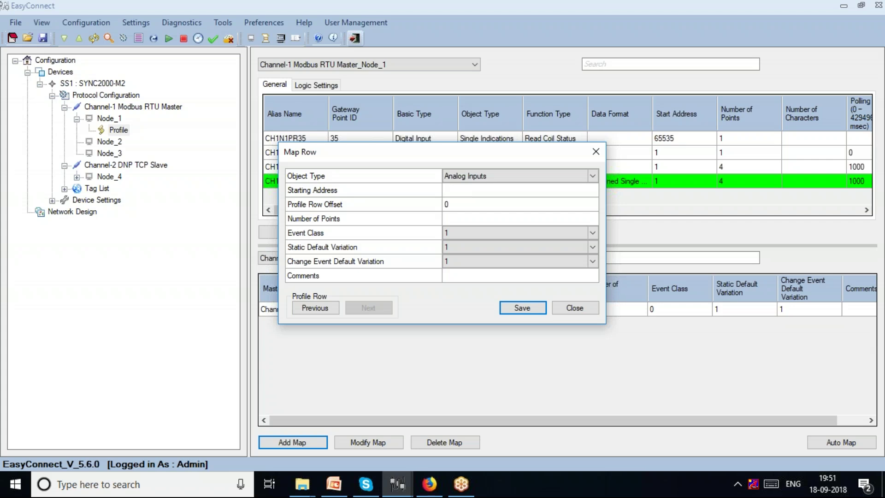
left_click(334, 483)
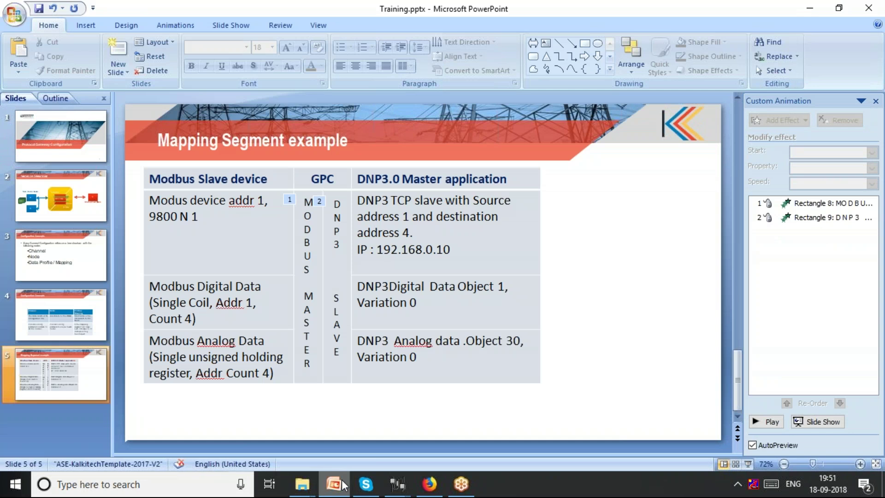
left_click(342, 483)
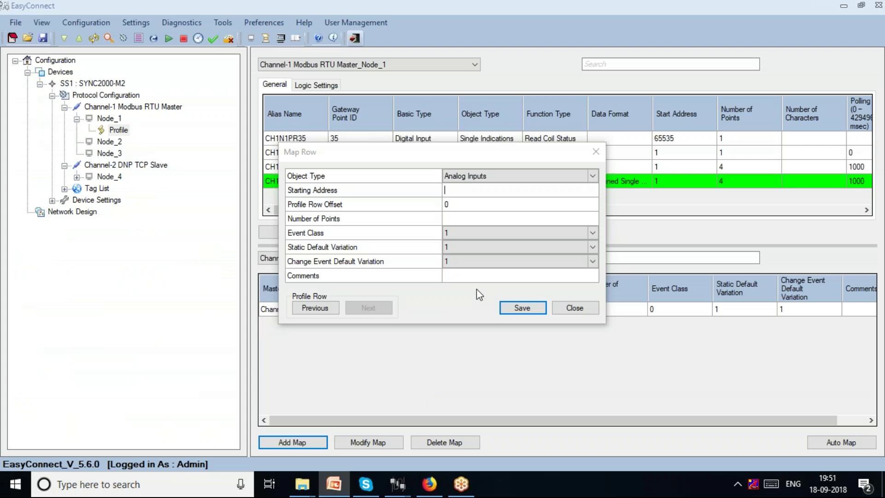
Set starting address 5, 4 points and event class 0, then save the Analog Inputs map
left_click(459, 195)
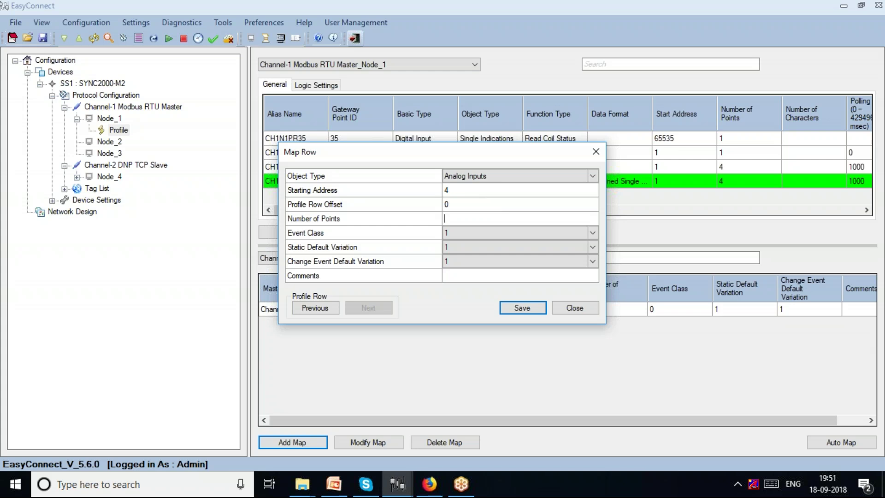
type("4")
double_click(498, 185)
type("5")
left_click(487, 234)
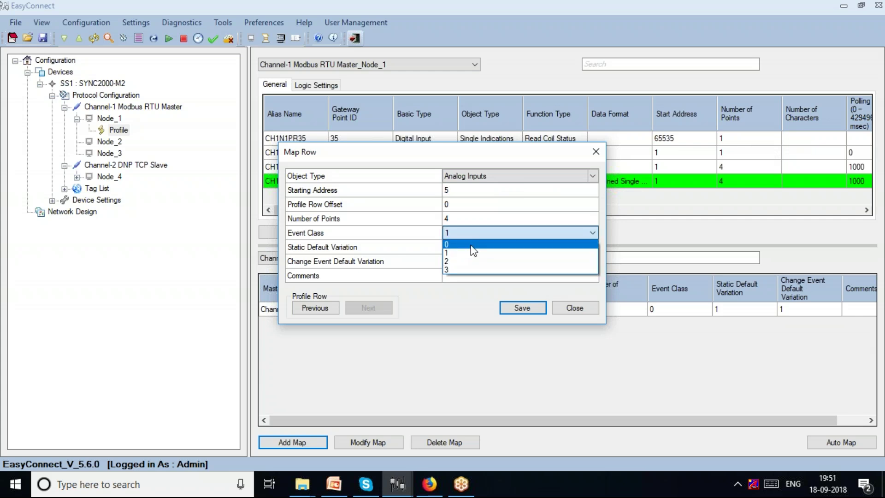
left_click(472, 244)
left_click(531, 308)
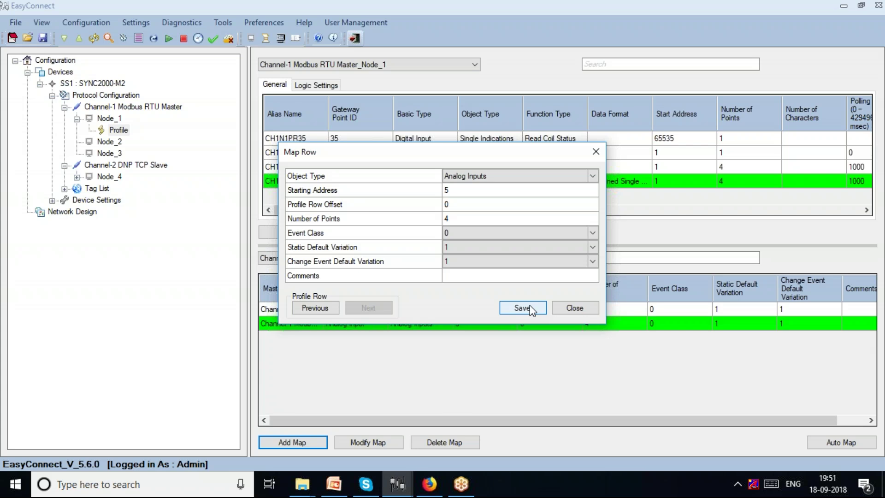
left_click(573, 307)
left_click(340, 485)
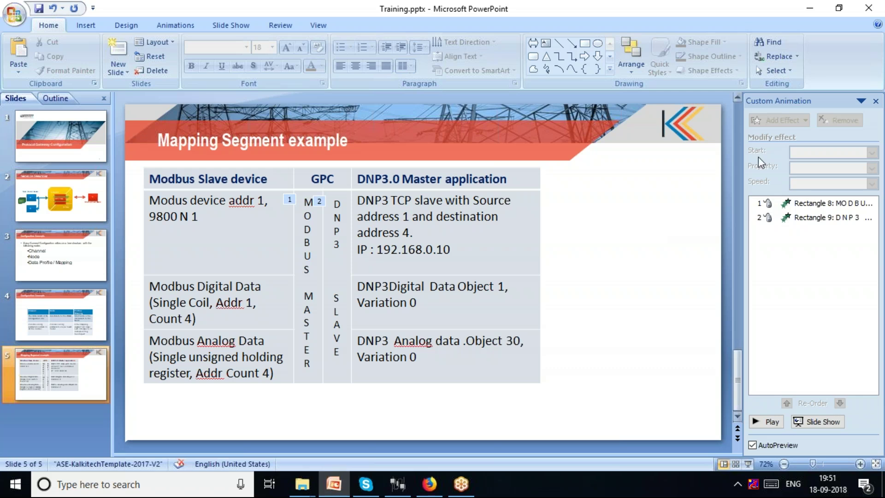
left_click(809, 8)
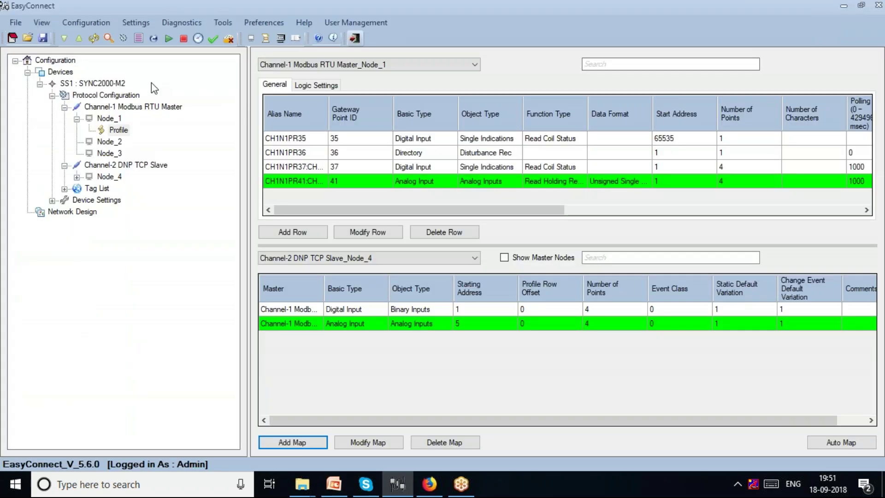
Choose Settings > Download and accept the prompt to save the file first
left_click(134, 23)
left_click(151, 38)
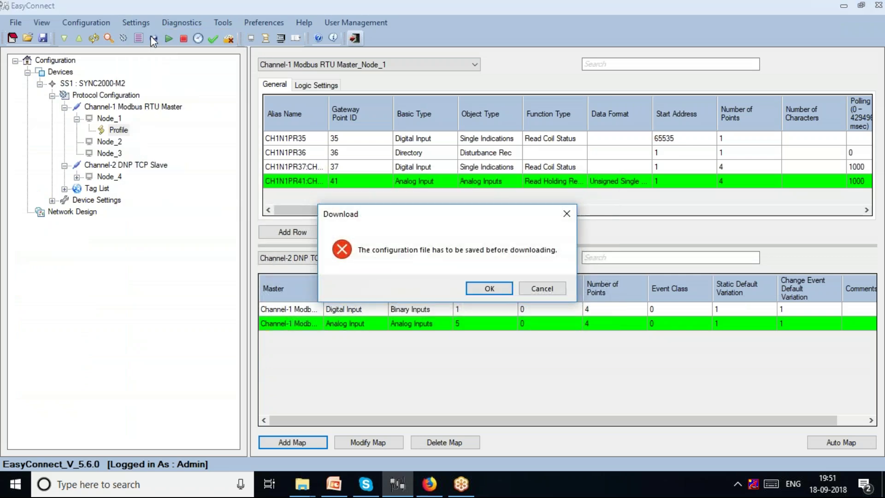
left_click(493, 292)
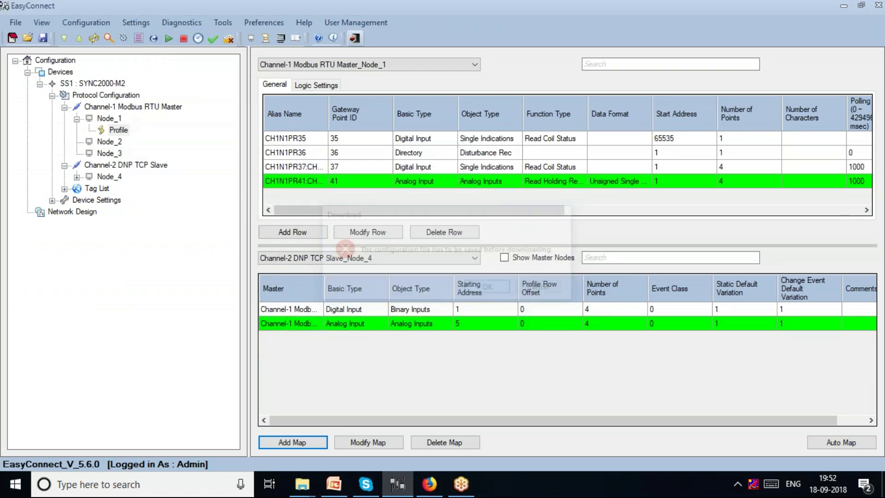
Save the configuration as test1 on New Volume (F:)
left_click(54, 100)
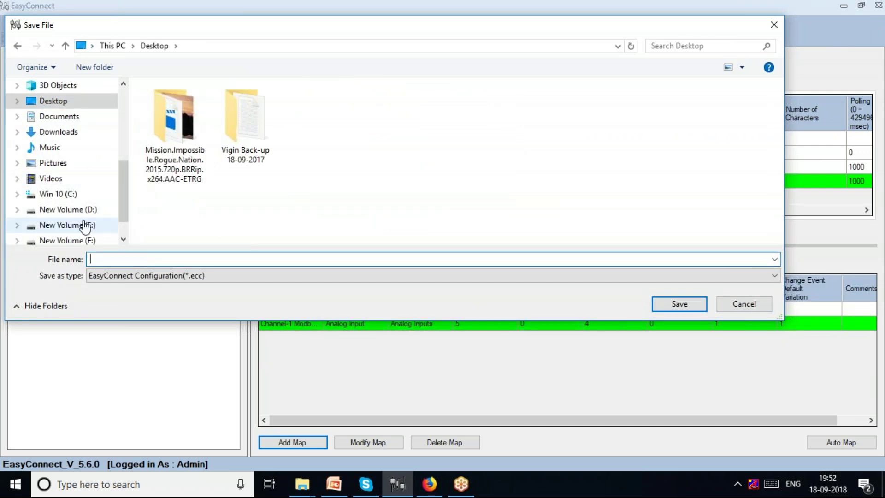
scroll(121, 222, "down", 1)
left_click(71, 210)
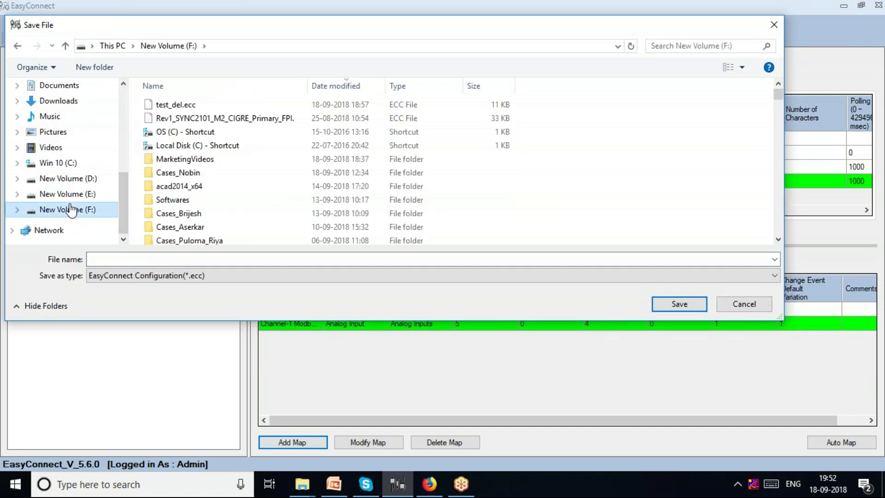
left_click(245, 260)
type("test")
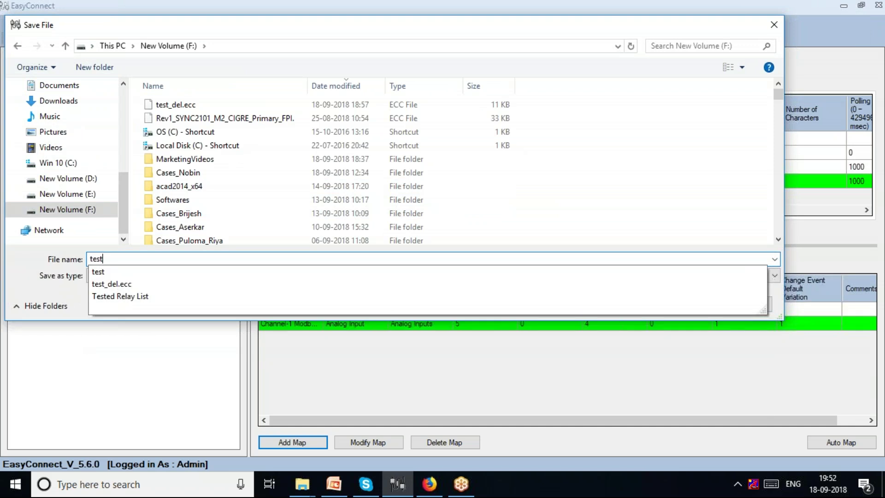
type("1")
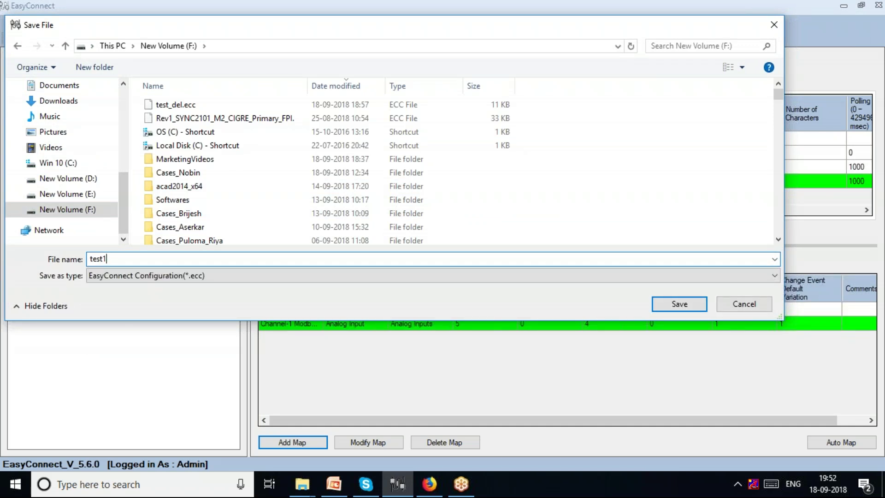
left_click(668, 307)
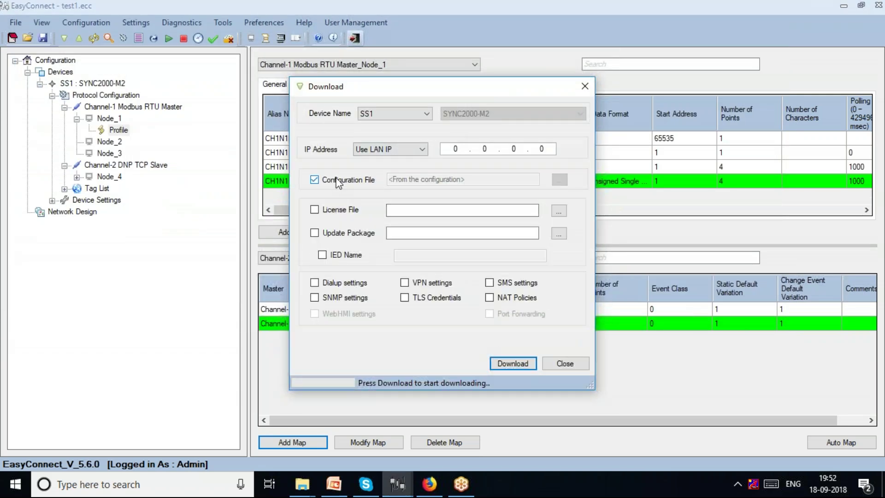
Enter the gateway IP address 192.168.100.39 in the Download dialog
left_click(455, 153)
key("BackSpace")
type("192168")
key("BackSpace")
key("BackSpace")
type("80")
key("period")
key("BackSpace")
key("BackSpace")
type("100.39")
Download the configuration to SS1, apply it, and acknowledge the notices
left_click(523, 365)
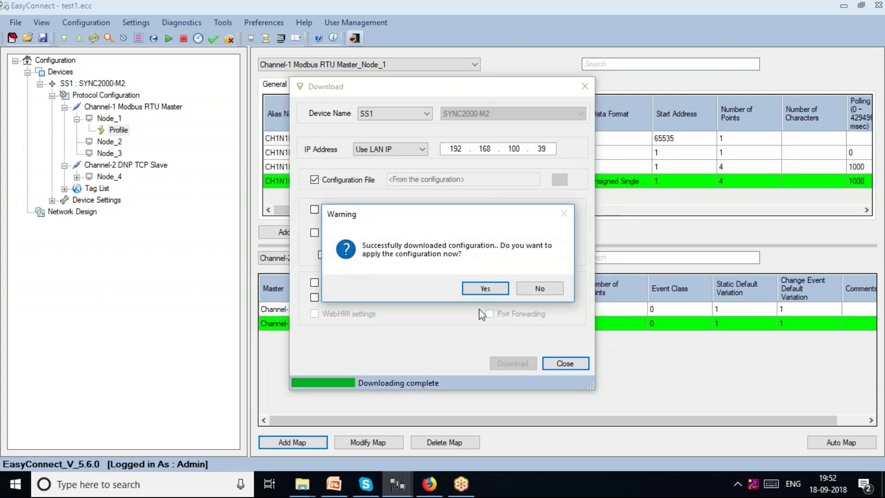
left_click(472, 289)
left_click(535, 289)
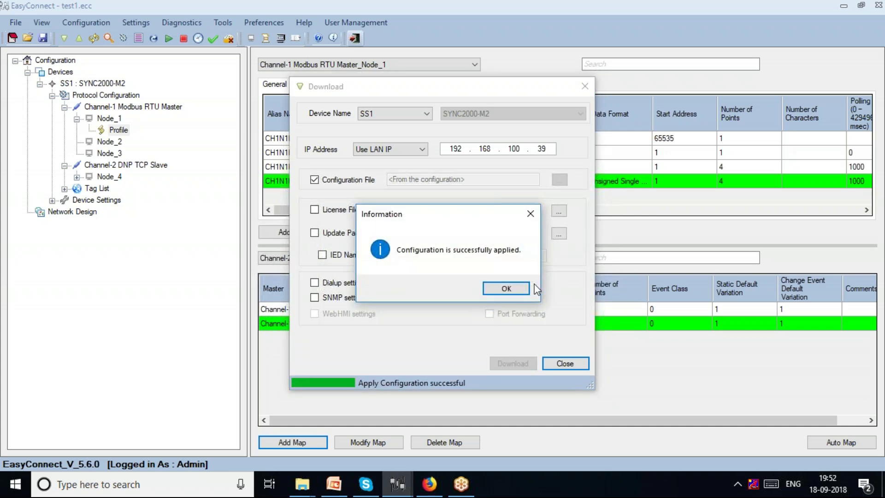
left_click(525, 288)
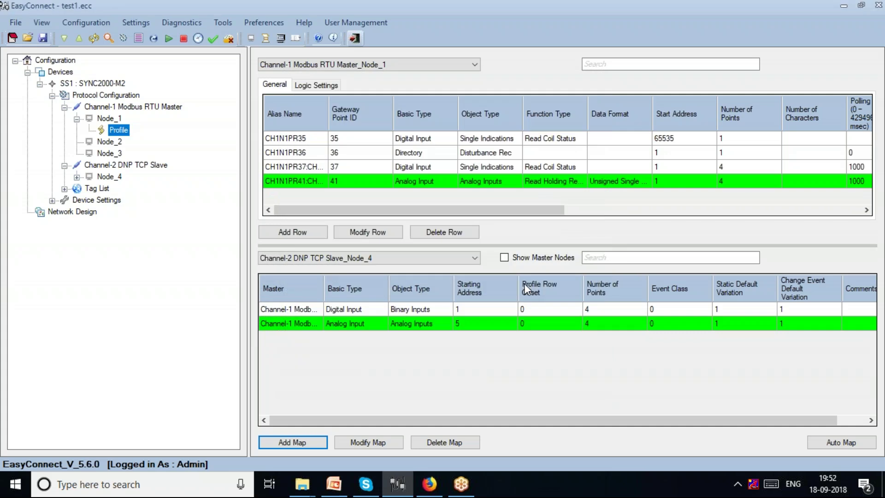